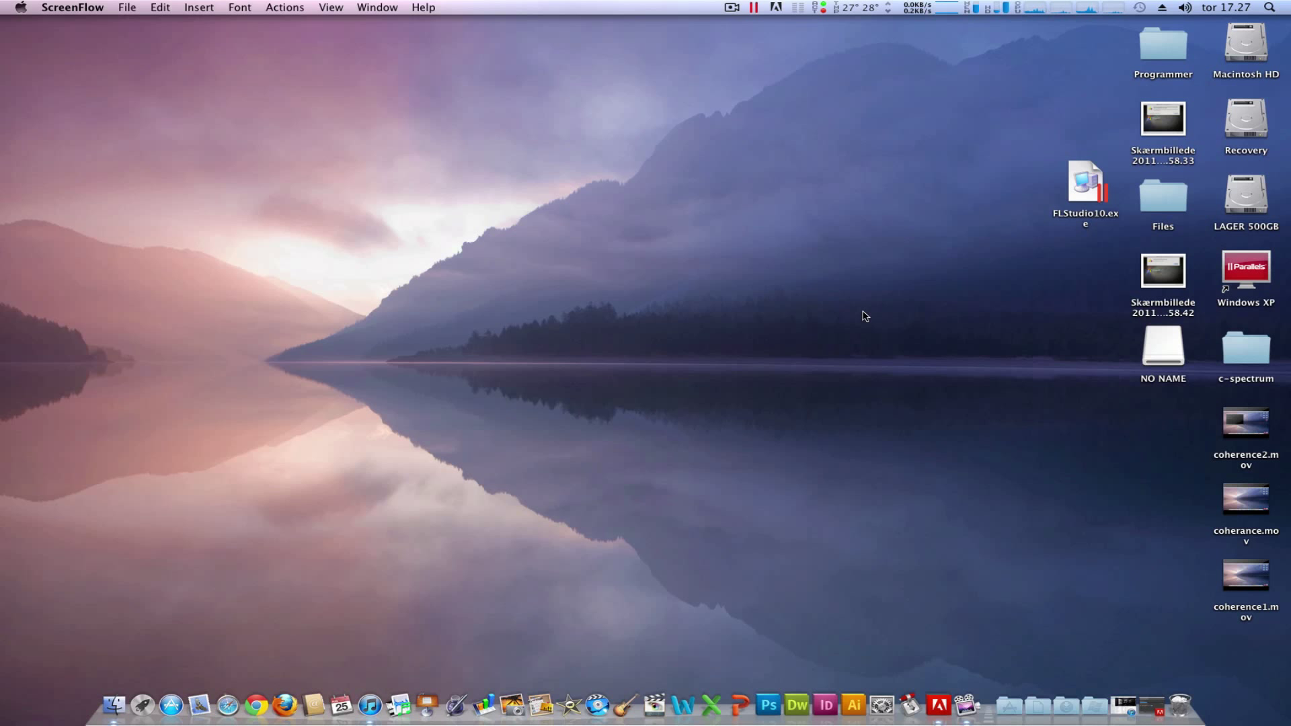
# - Move the FLStudio10.exe installer icon to the upper middle of the Finder desktop
pyautogui.moveTo(1109, 266)
pyautogui.mouseDown()
pyautogui.moveTo(1050, 149)
pyautogui.moveTo(727, 133)
pyautogui.mouseUp()
pyautogui.click(801, 202)
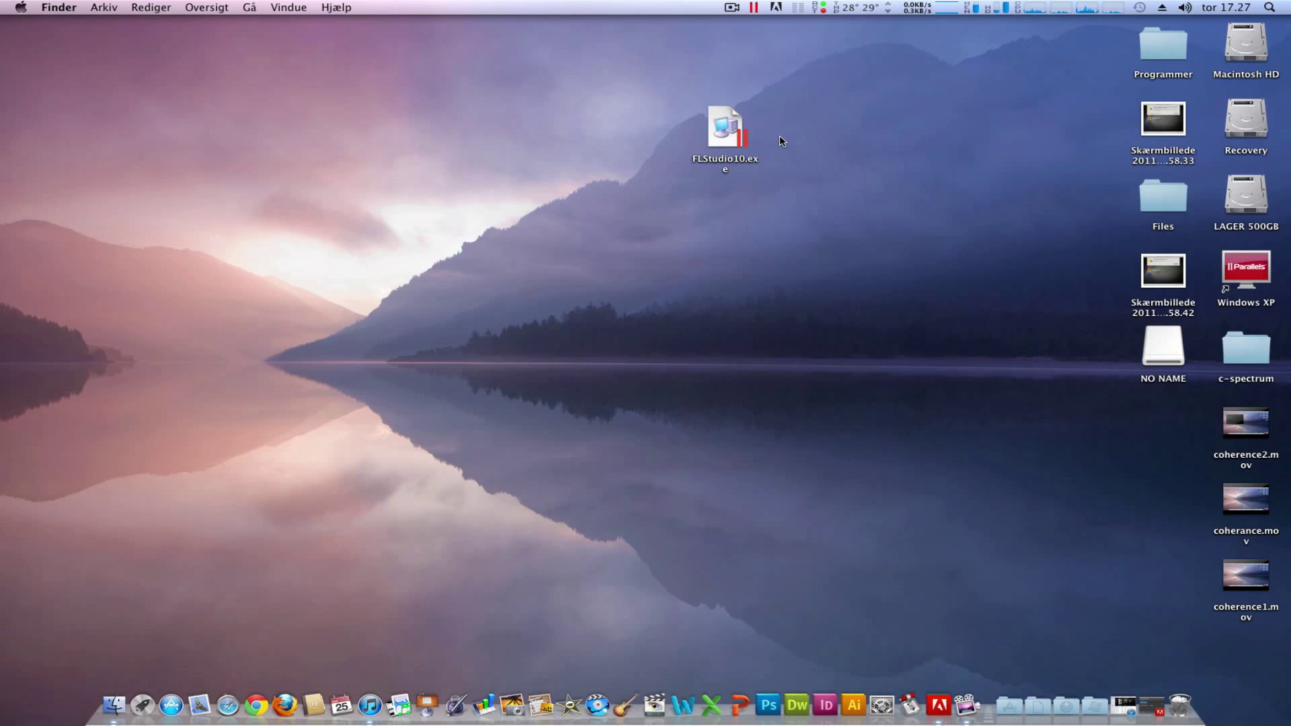
pyautogui.moveTo(815, 115); pyautogui.dragTo(732, 189)
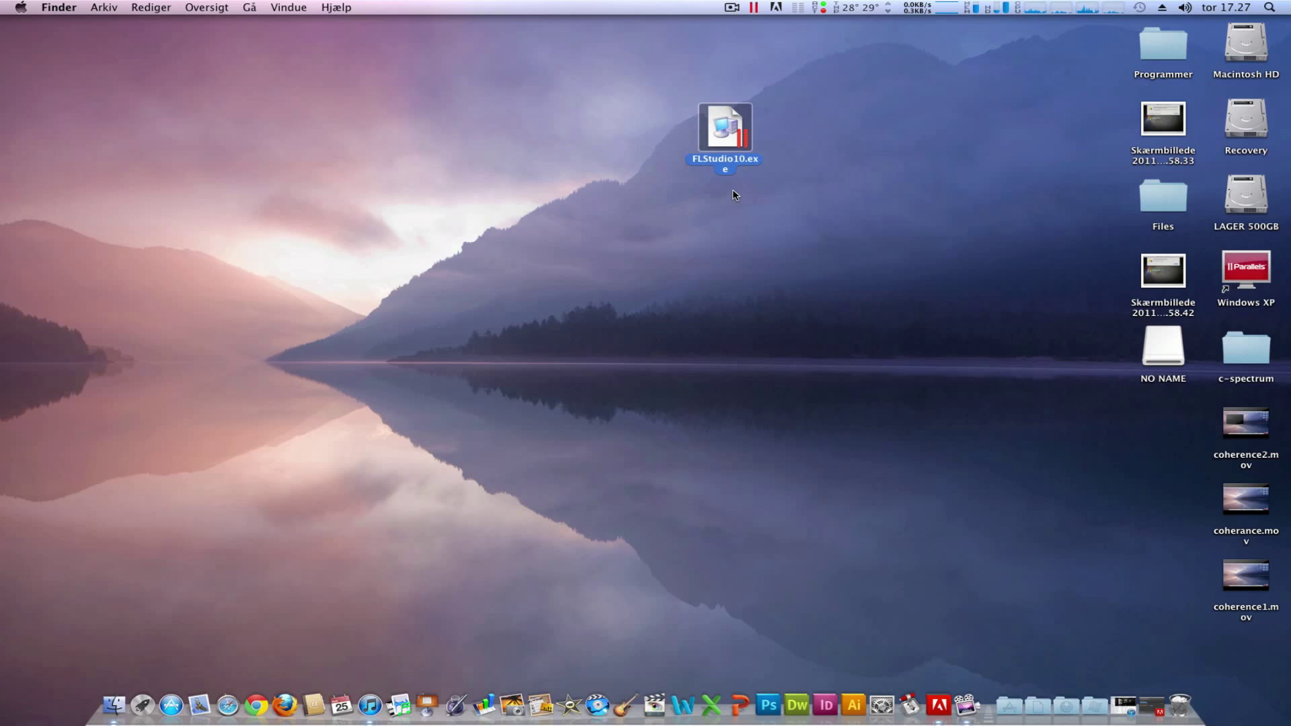
pyautogui.click(757, 186)
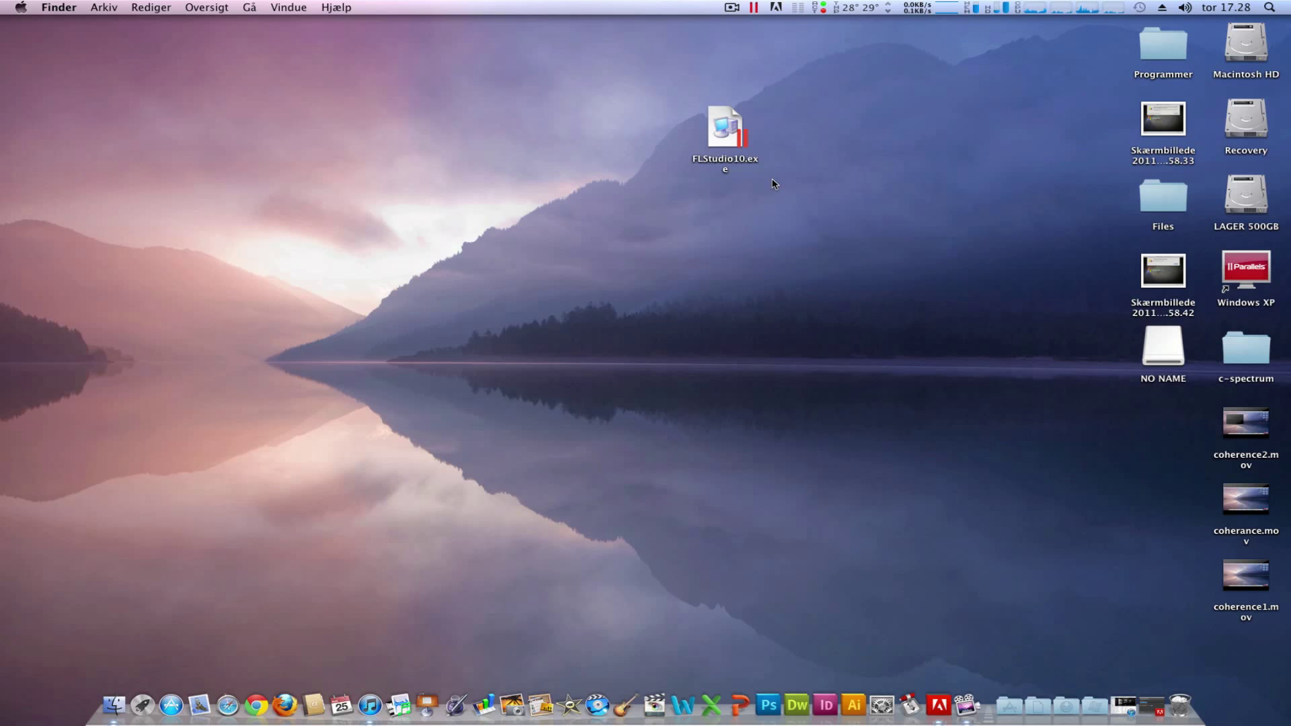
# - Launch the FL Studio 10 installer, accept the license, and exclude the Desktop icon component
pyautogui.doubleClick(724, 123)
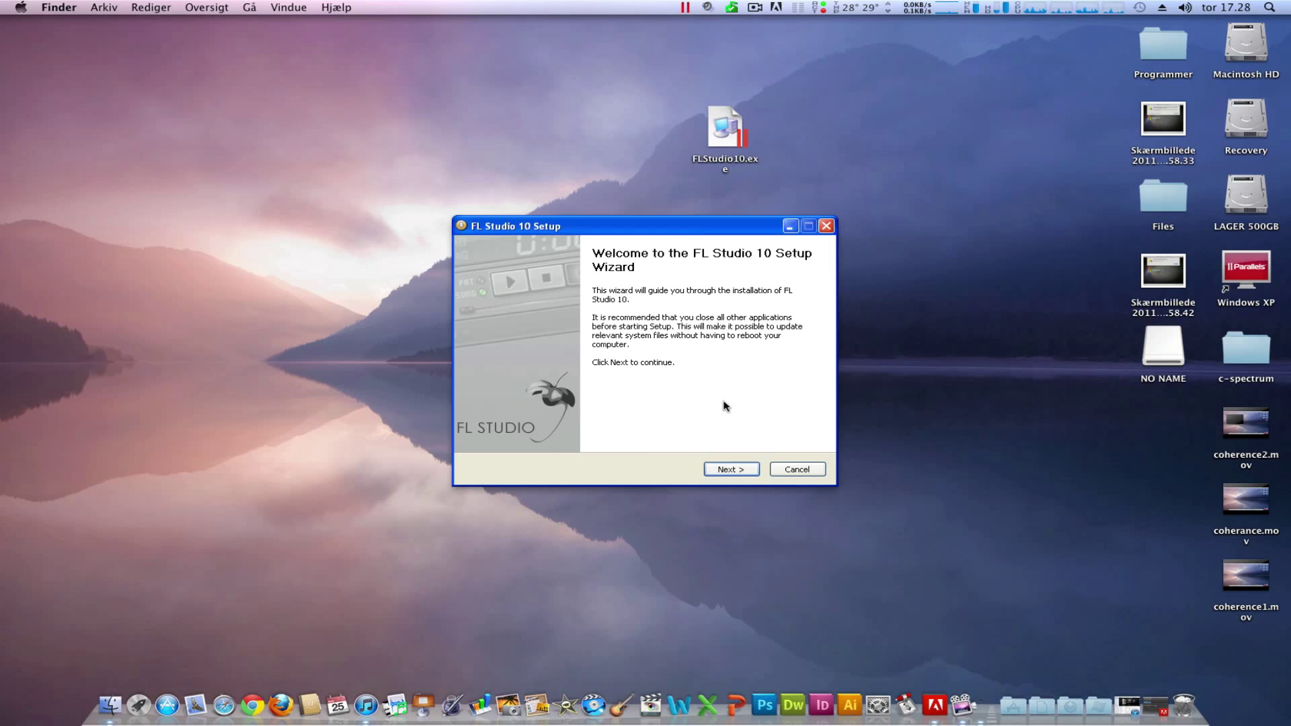
pyautogui.click(735, 469)
pyautogui.click(737, 469)
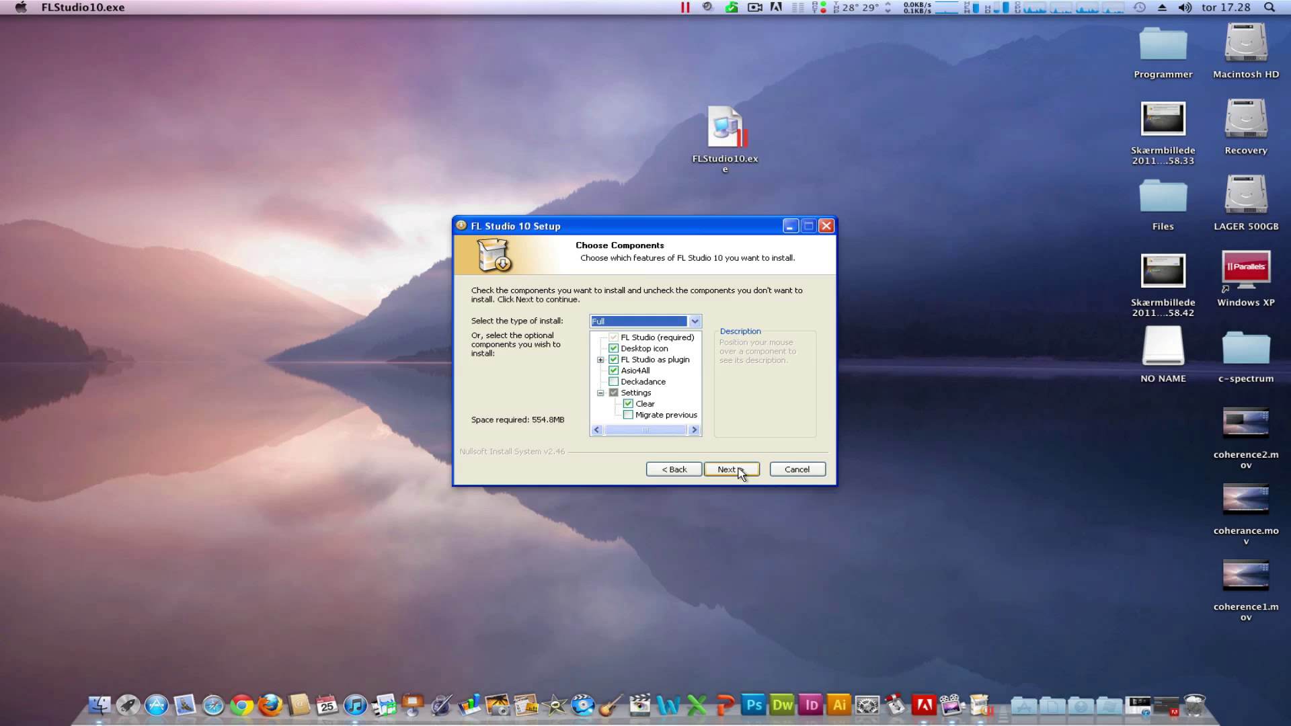
pyautogui.click(642, 381)
pyautogui.click(642, 380)
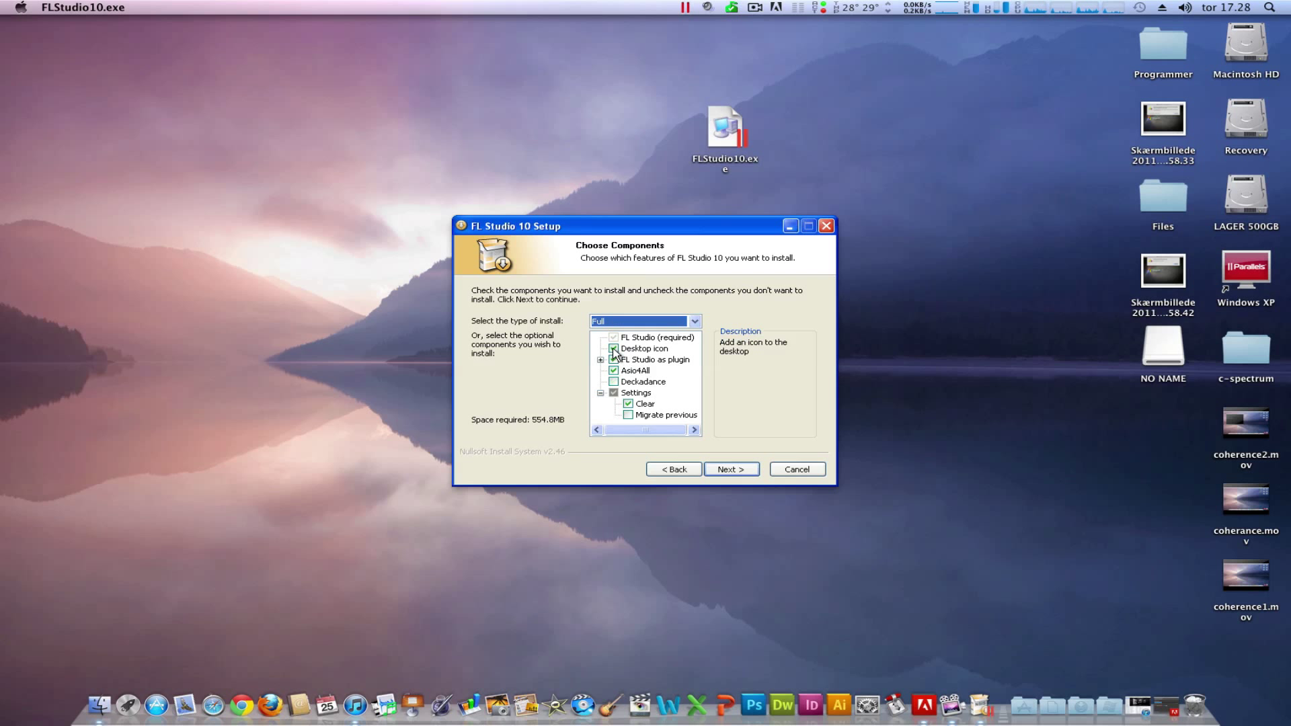
pyautogui.click(614, 350)
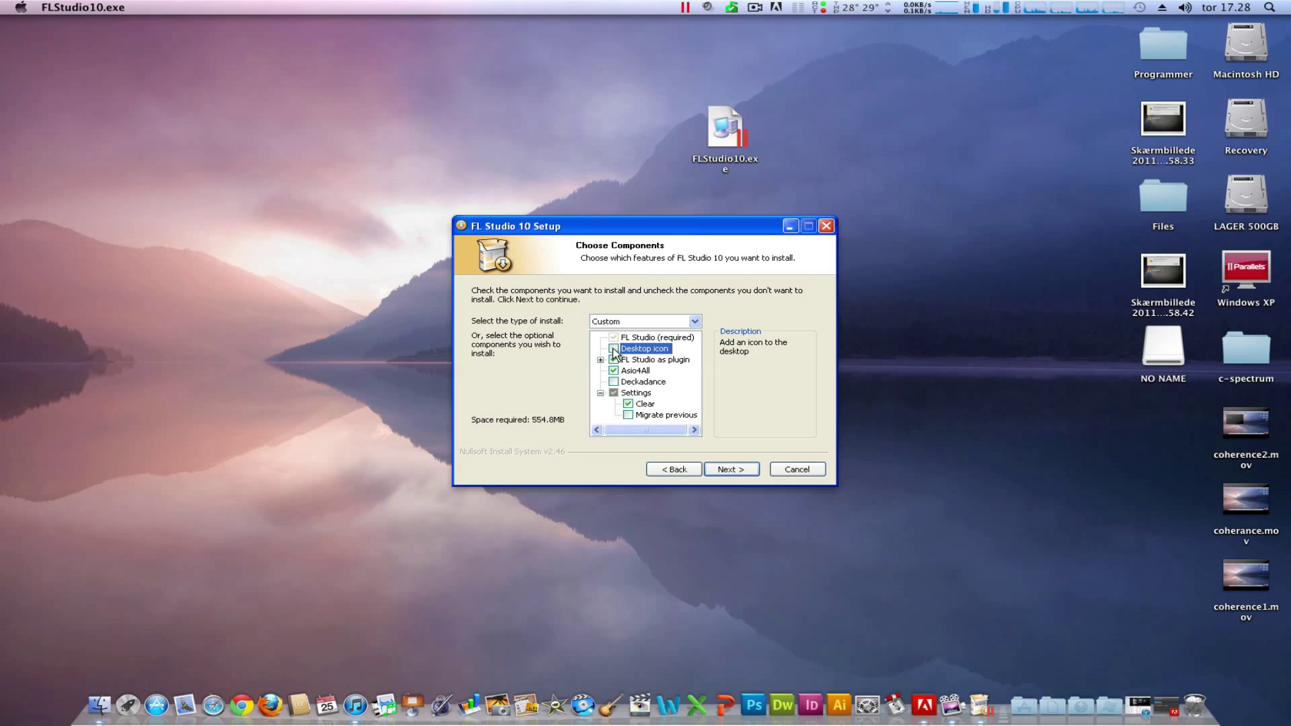
# - Keep the default C:\Programmer\Image-Line\FL Studio 10 and VstPlugins folders to reach Ready to install
pyautogui.click(735, 470)
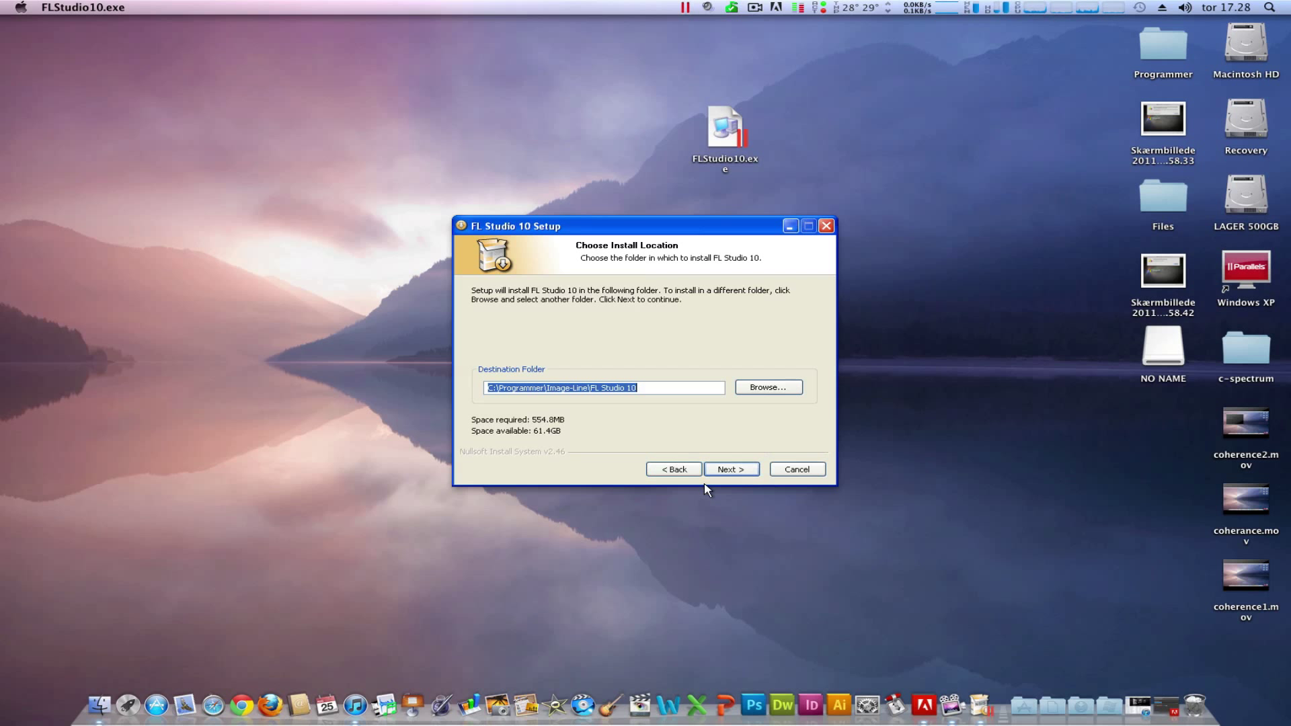
pyautogui.click(718, 473)
pyautogui.click(719, 471)
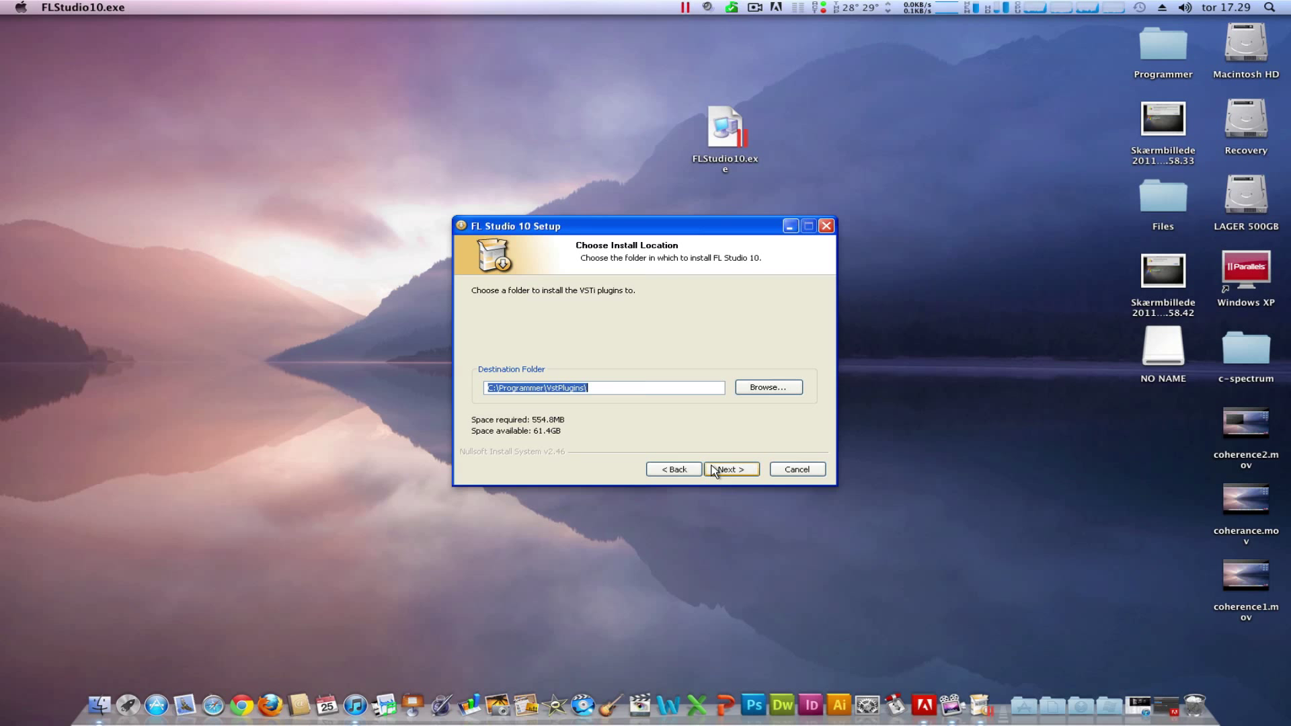
pyautogui.click(734, 468)
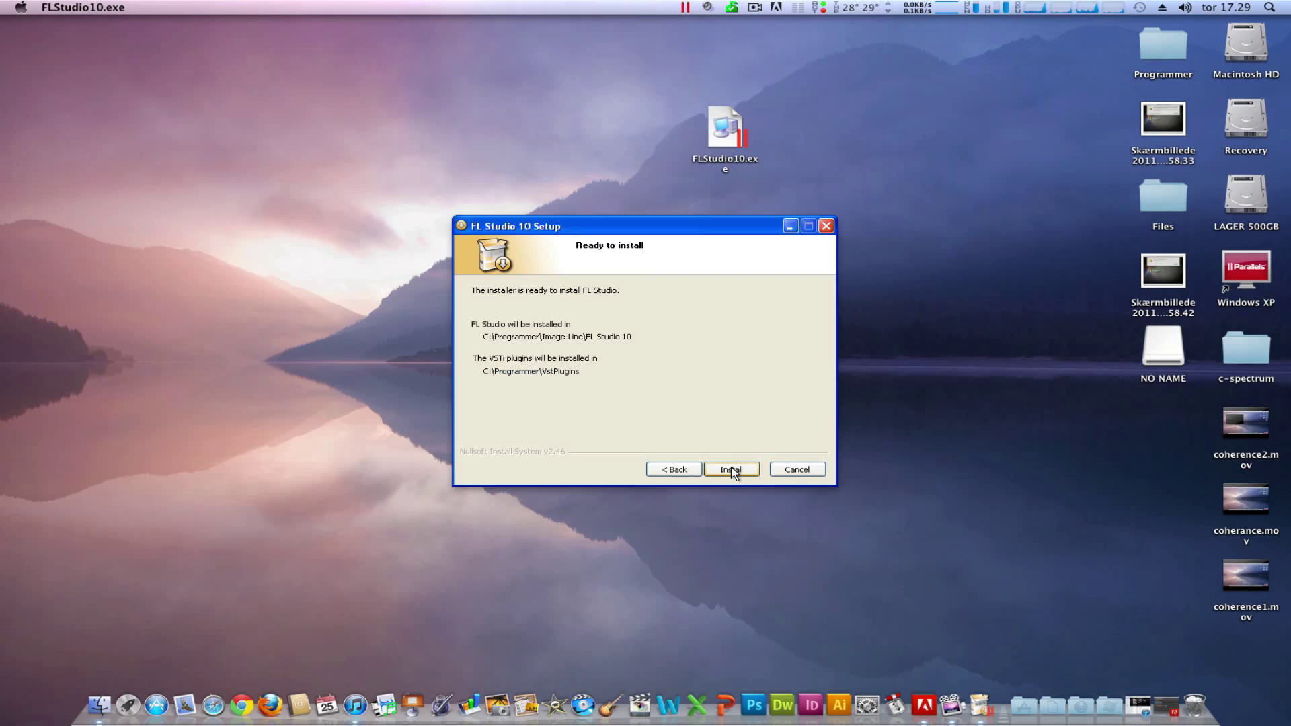
# - Start installing FL Studio 10 and let the files extract
pyautogui.click(732, 469)
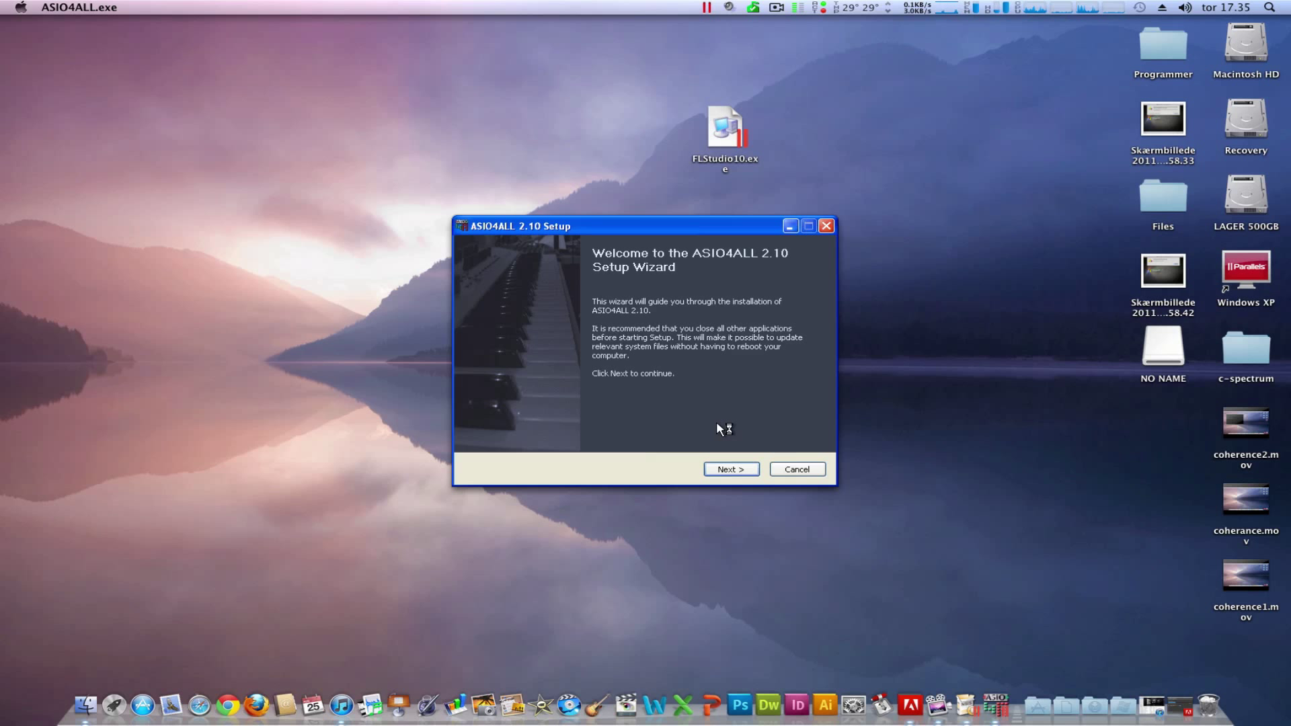
# - Go through the ASIO4ALL 2.10 welcome page and accept its license terms
pyautogui.click(731, 469)
pyautogui.click(728, 474)
pyautogui.click(619, 438)
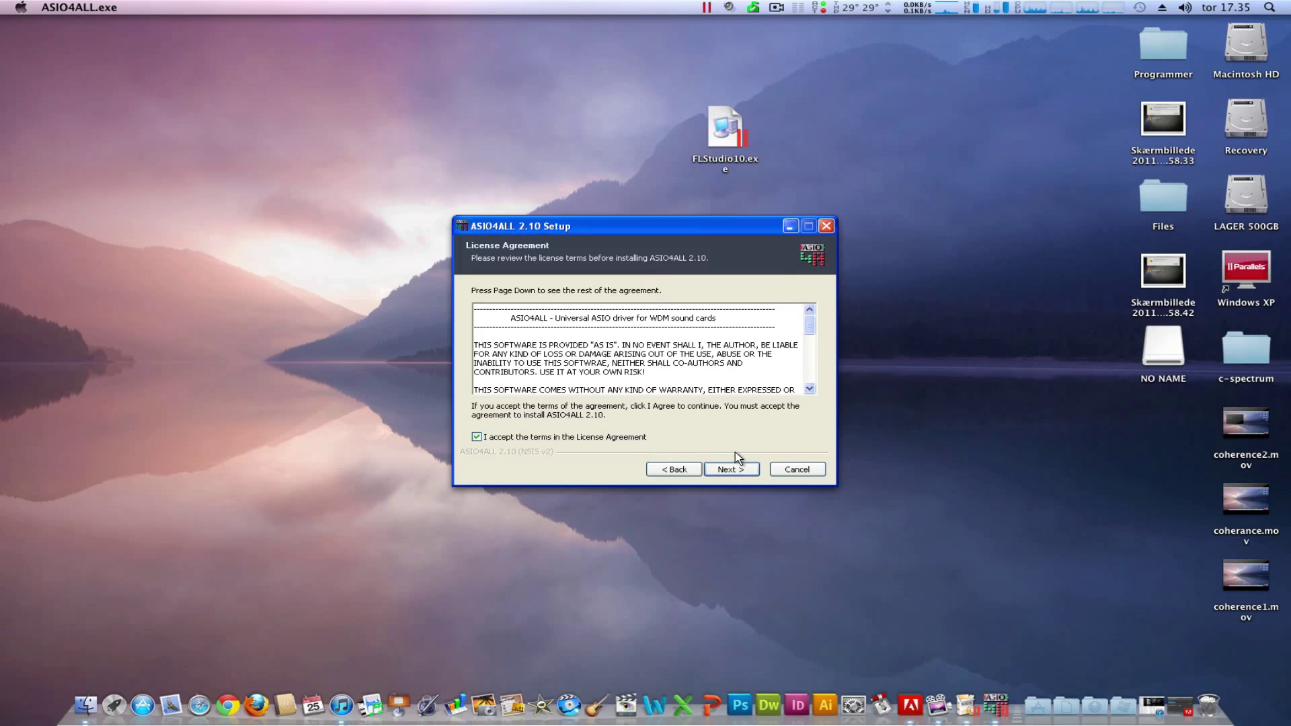
pyautogui.click(735, 469)
# - Install ASIO4ALL with default components and location, then close the finished wizard
pyautogui.click(734, 468)
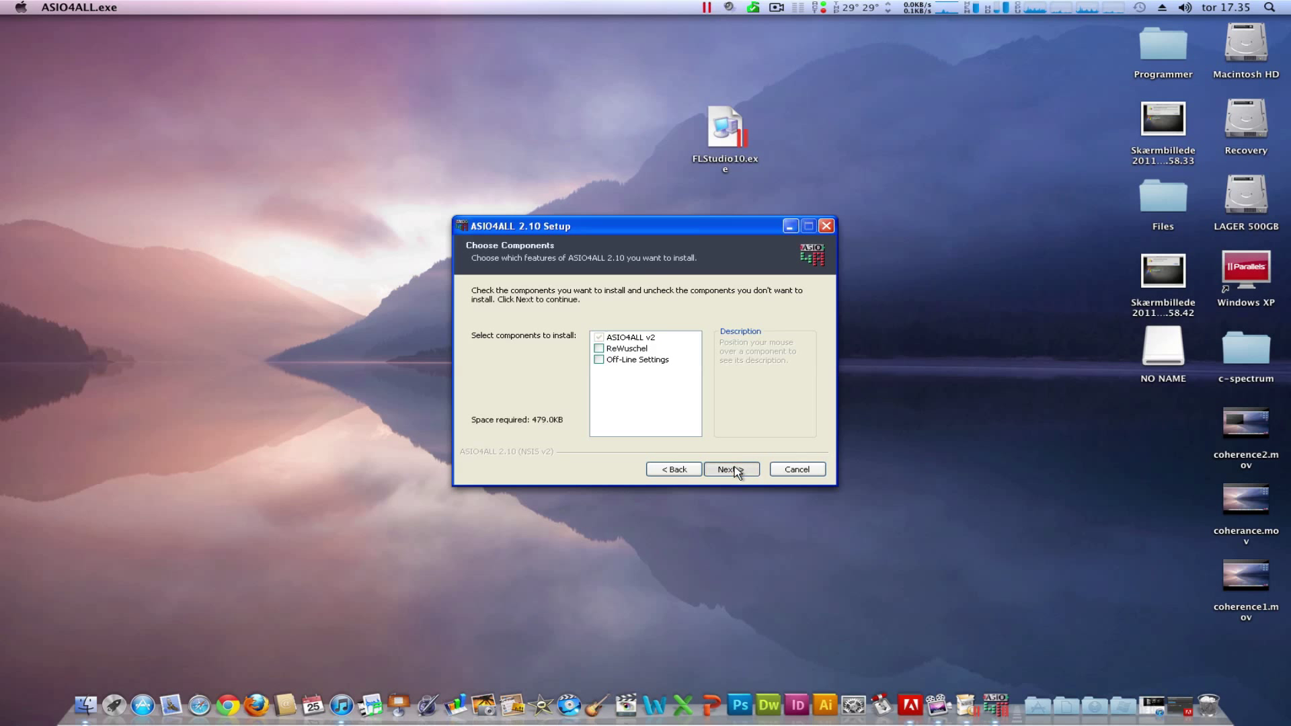
pyautogui.click(694, 469)
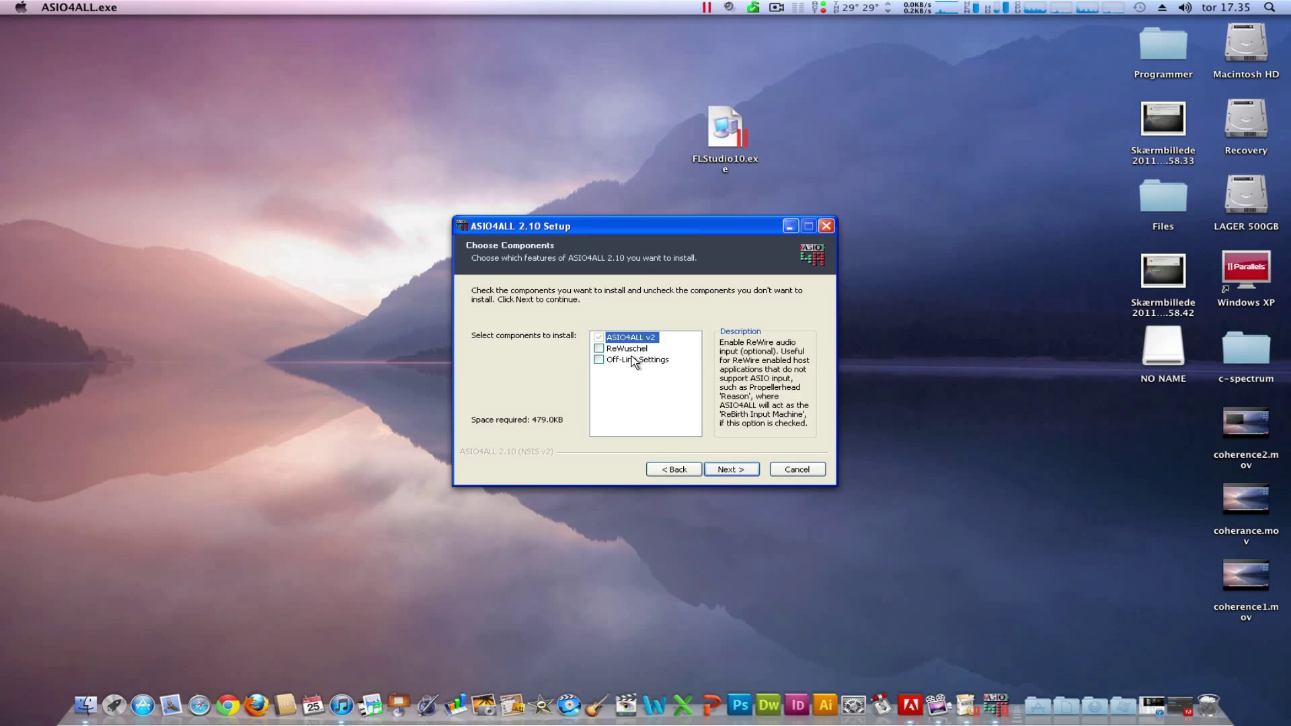
pyautogui.click(735, 469)
pyautogui.click(735, 470)
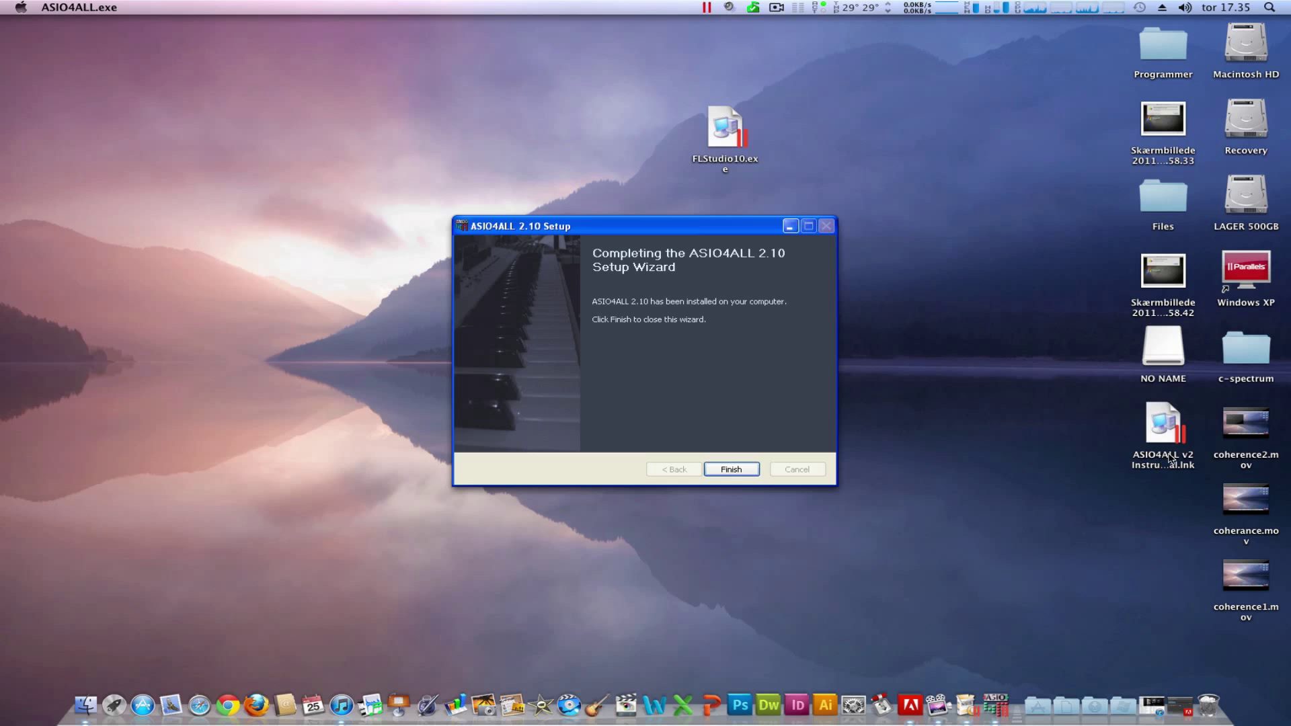
pyautogui.click(731, 470)
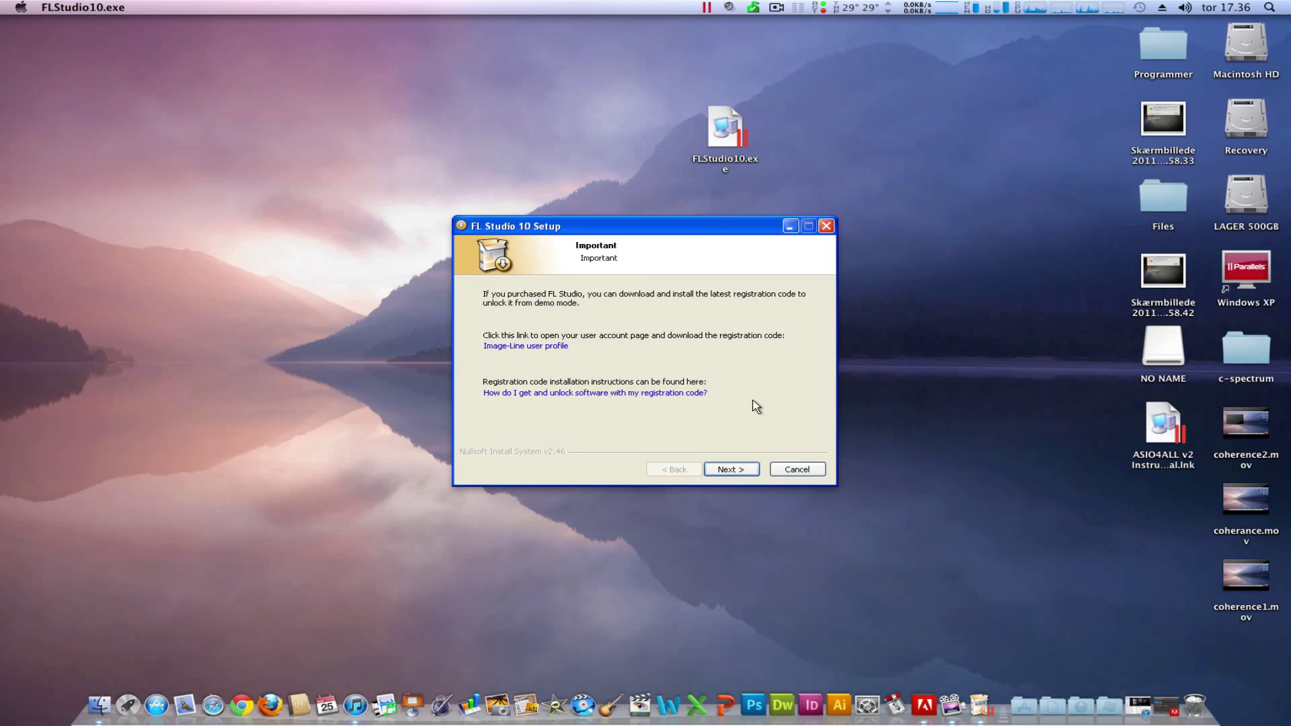
# - Skip the registration and FL Studio Mobile pages and finish setup with Run FL Studio 10 on
pyautogui.click(740, 466)
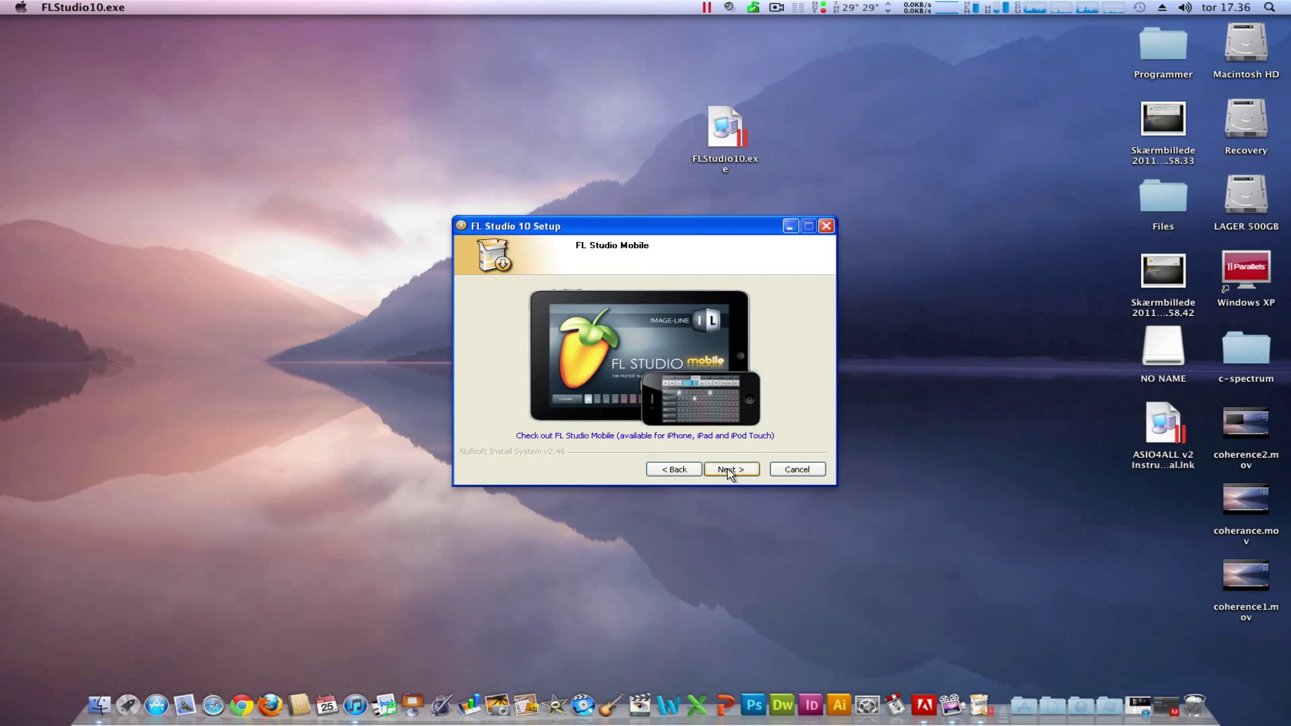
pyautogui.click(729, 470)
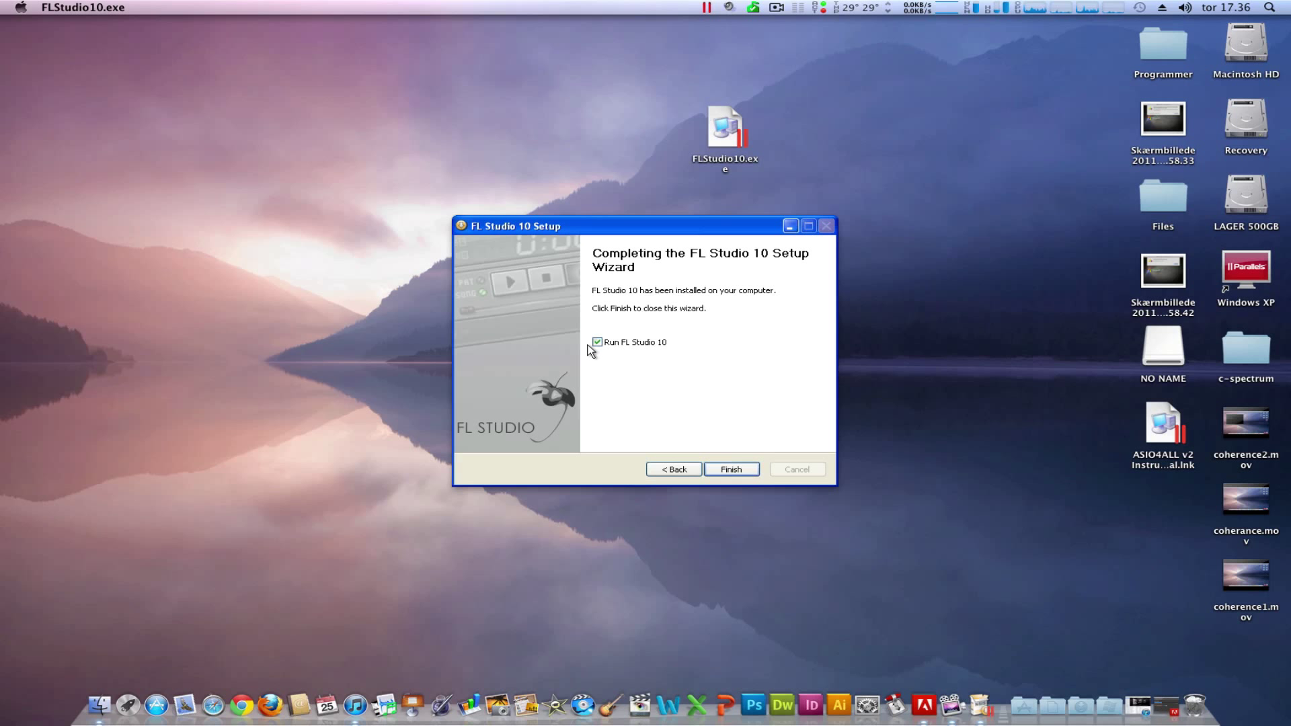
pyautogui.click(724, 470)
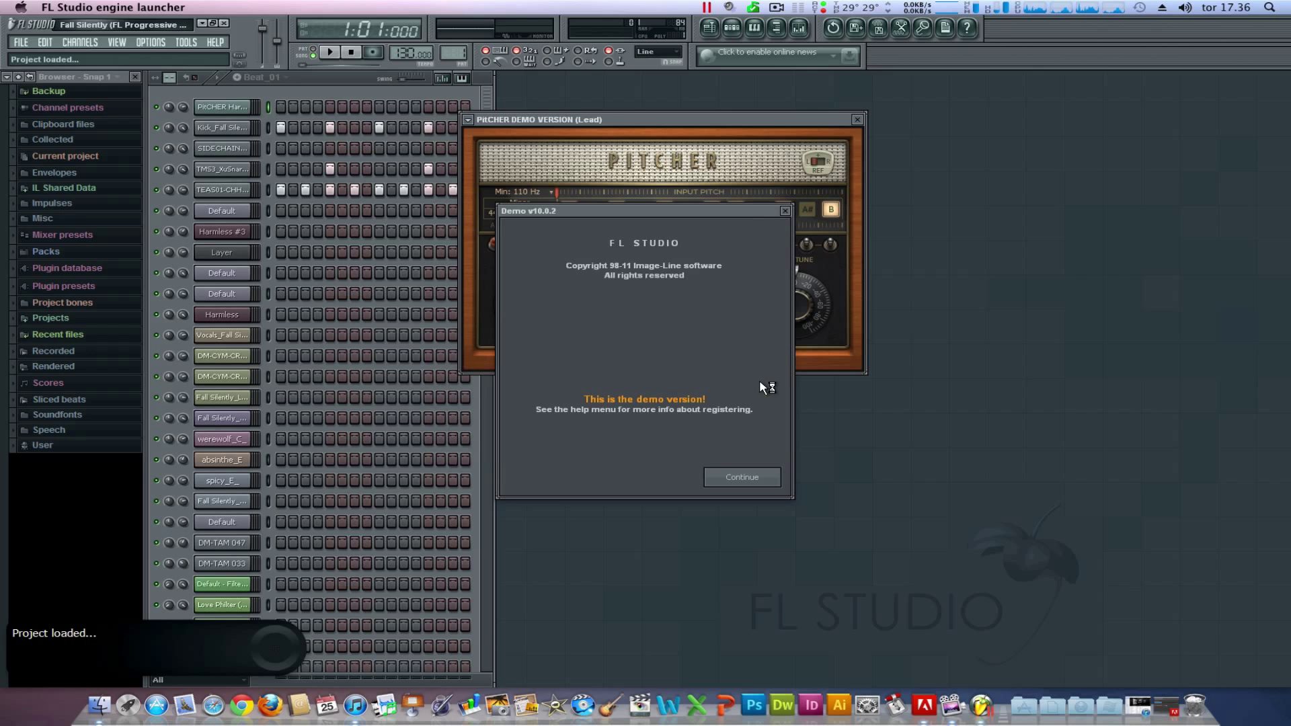
# - Close the Pitcher plugin window and dismiss the demo-version notice
pyautogui.click(857, 119)
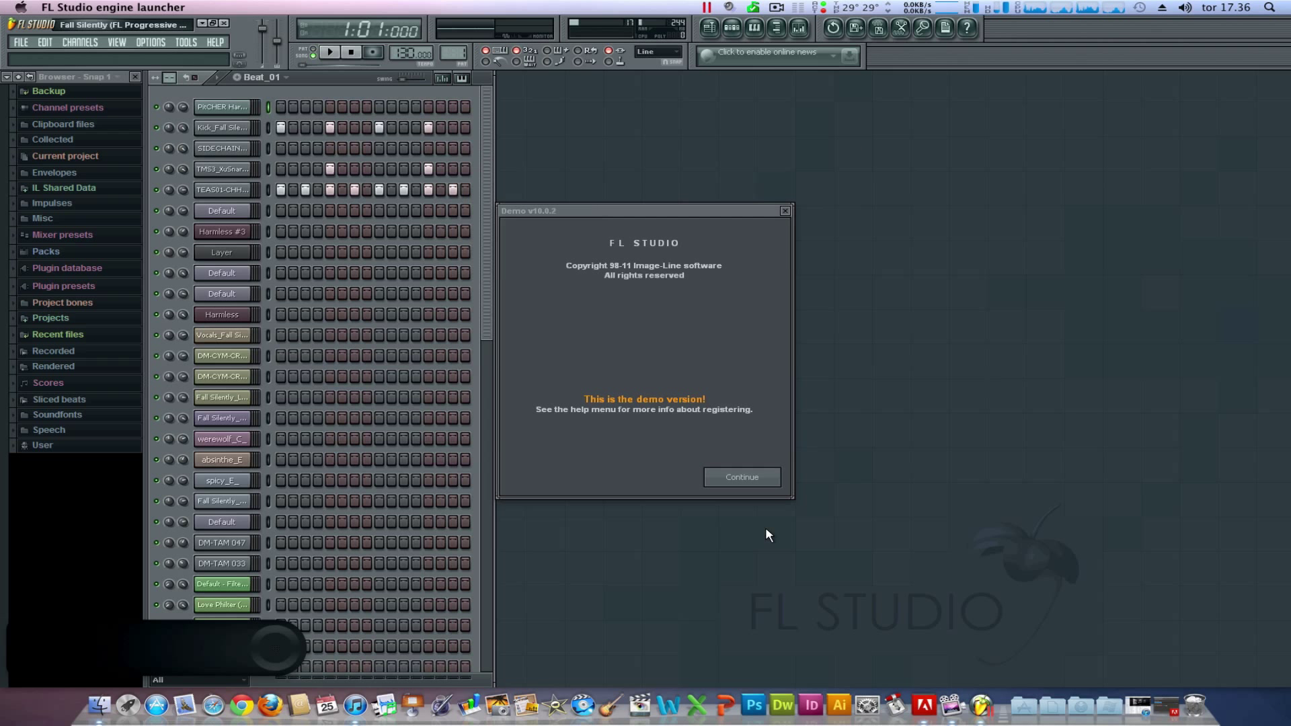
pyautogui.click(764, 480)
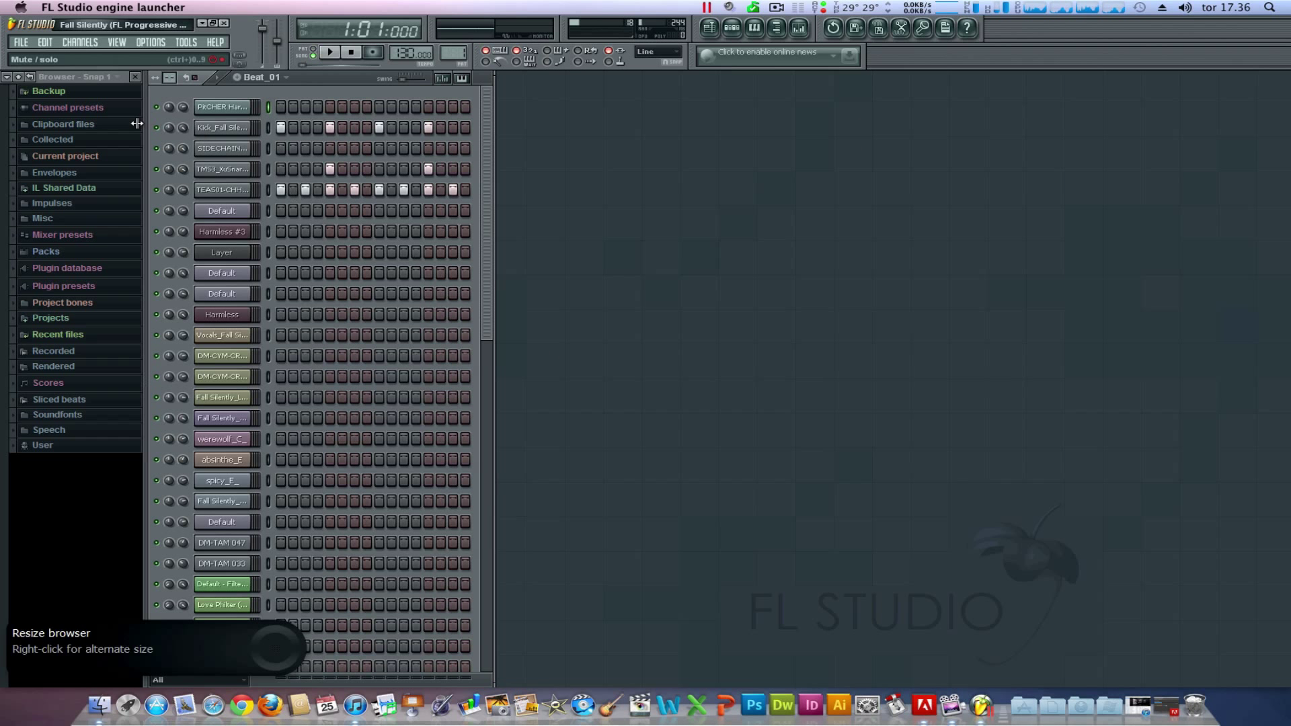
# - Create a new project from the Minimal 'Club Basic with limiter' template
pyautogui.click(44, 42)
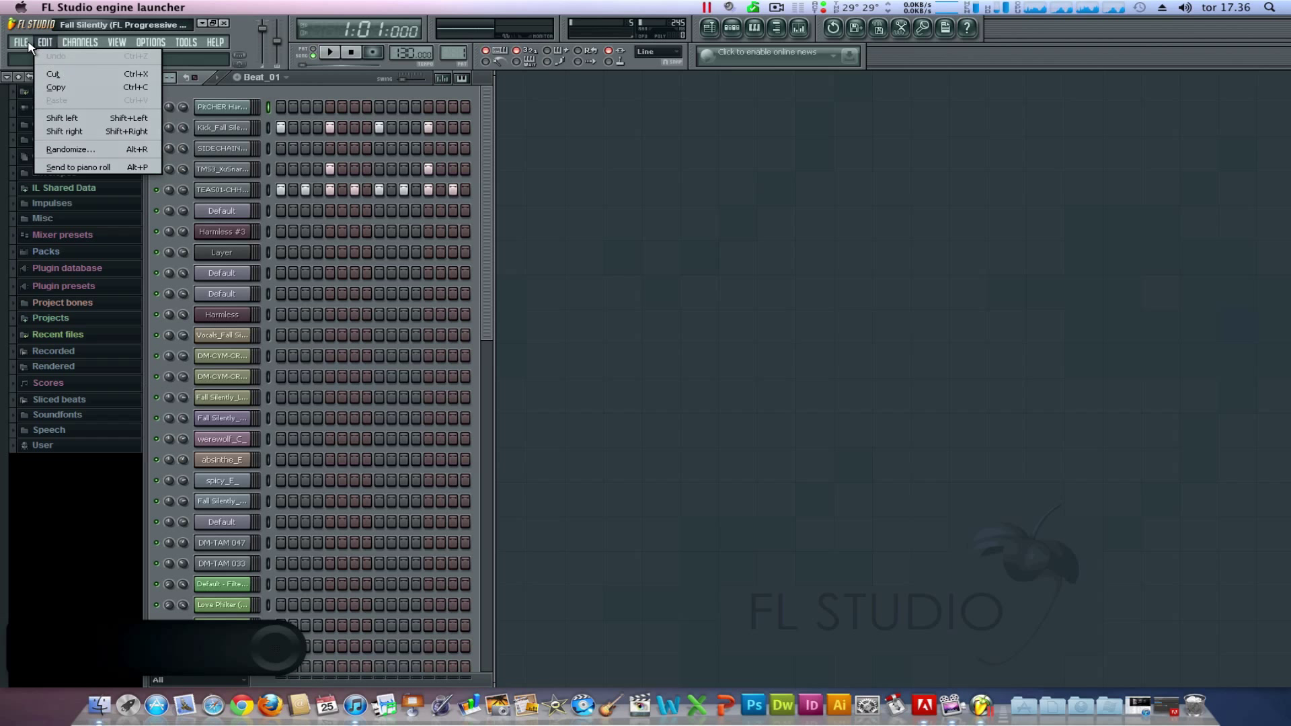
pyautogui.moveTo(27, 39)
pyautogui.moveTo(110, 68)
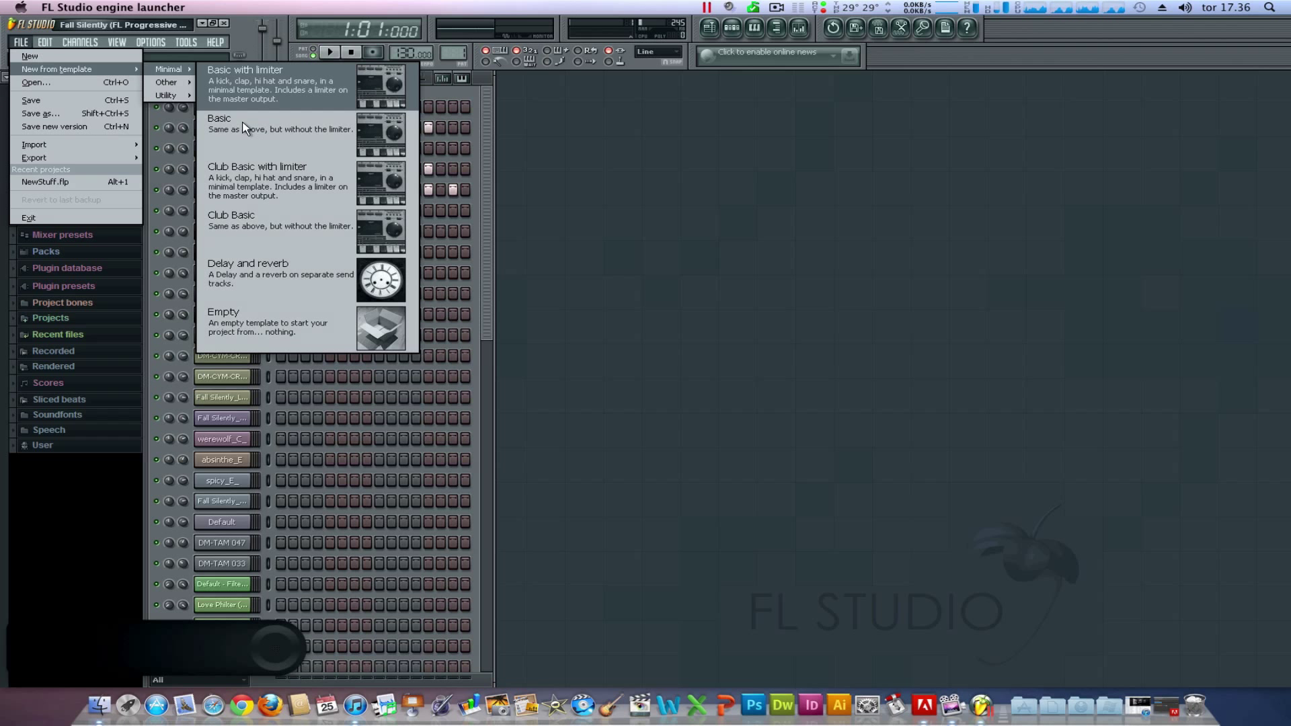
pyautogui.click(278, 181)
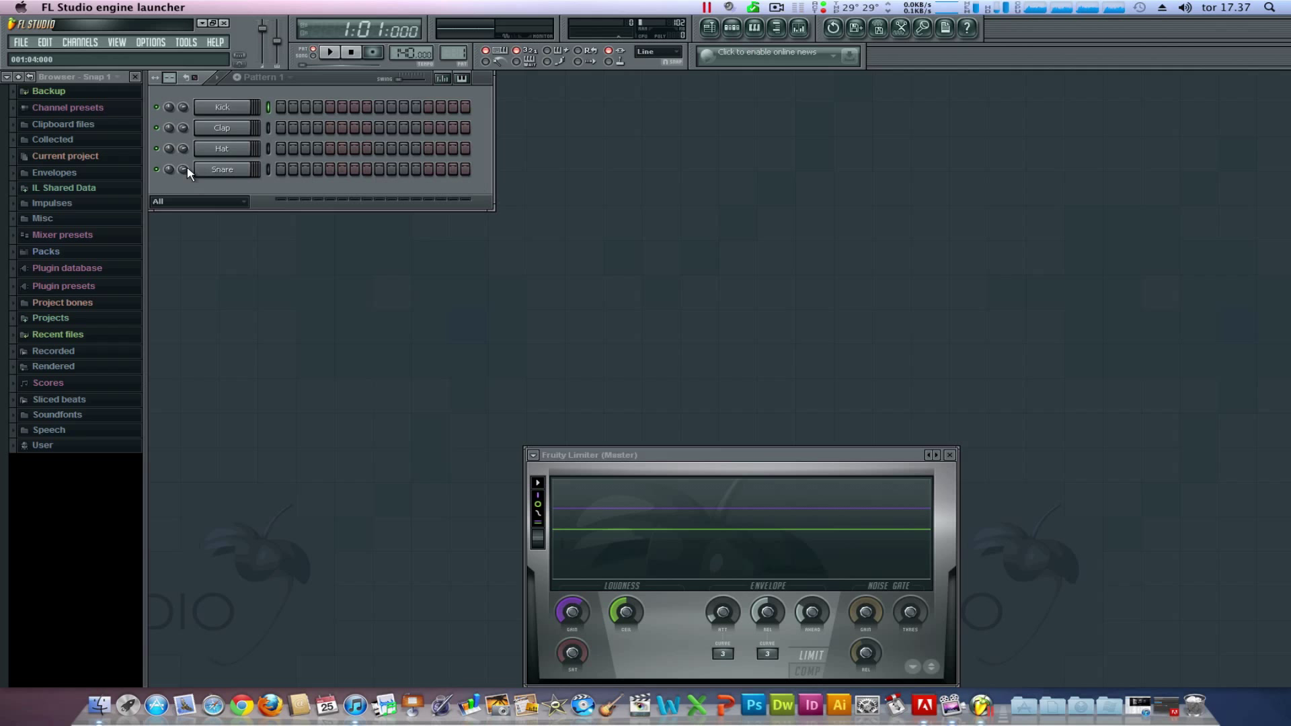
pyautogui.click(22, 42)
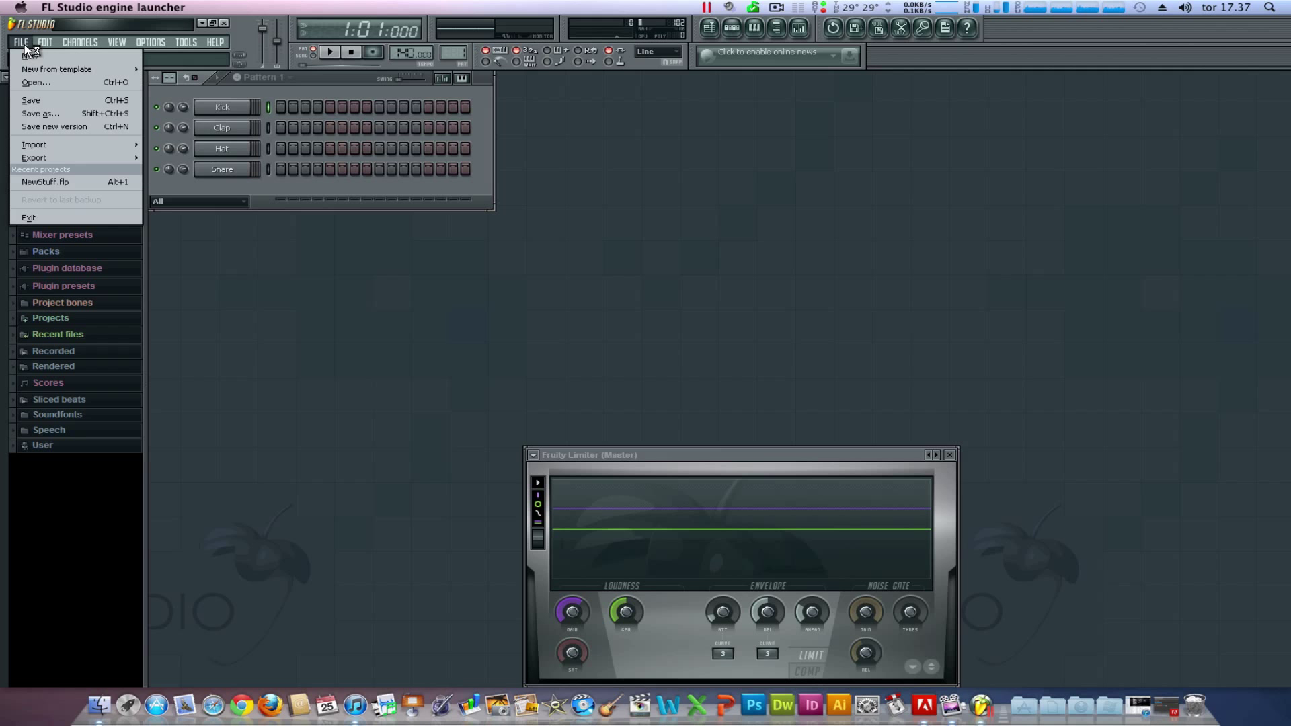
pyautogui.moveTo(67, 70)
pyautogui.moveTo(169, 69)
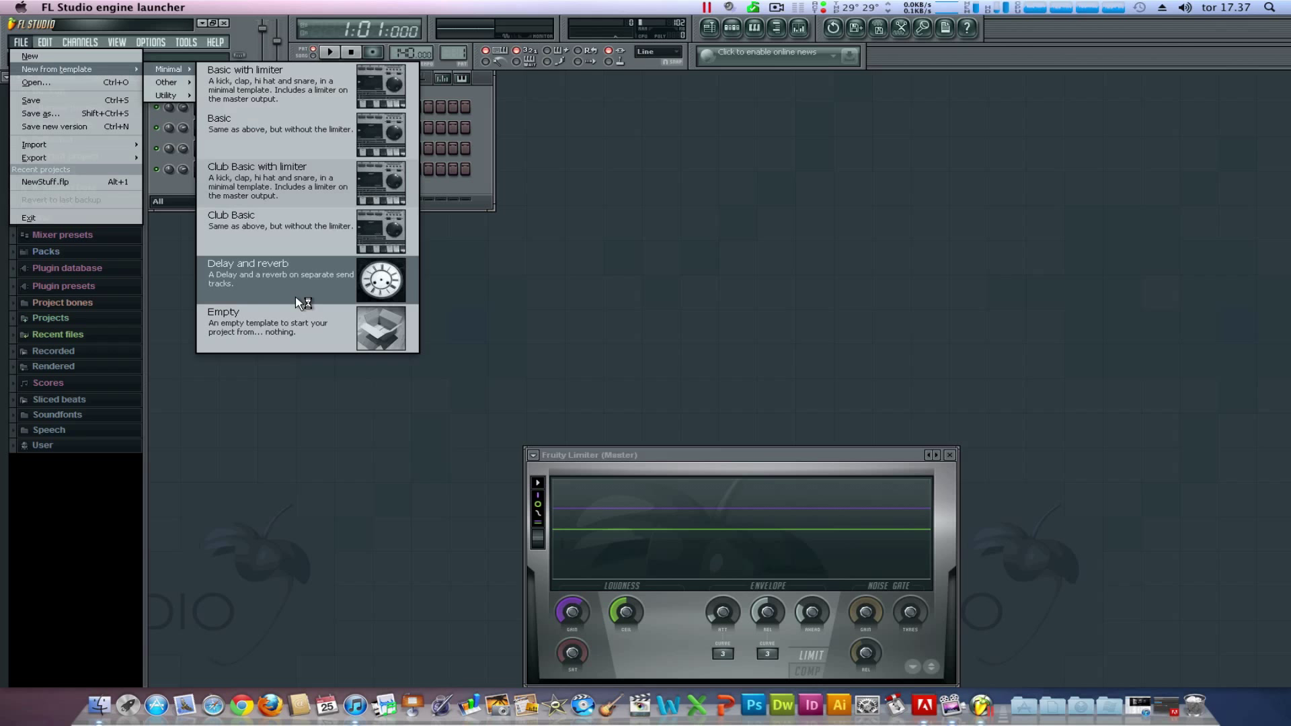
# - Fill Kick every 8 steps, Clap every 4 steps and Snare every 4 steps
pyautogui.click(510, 201)
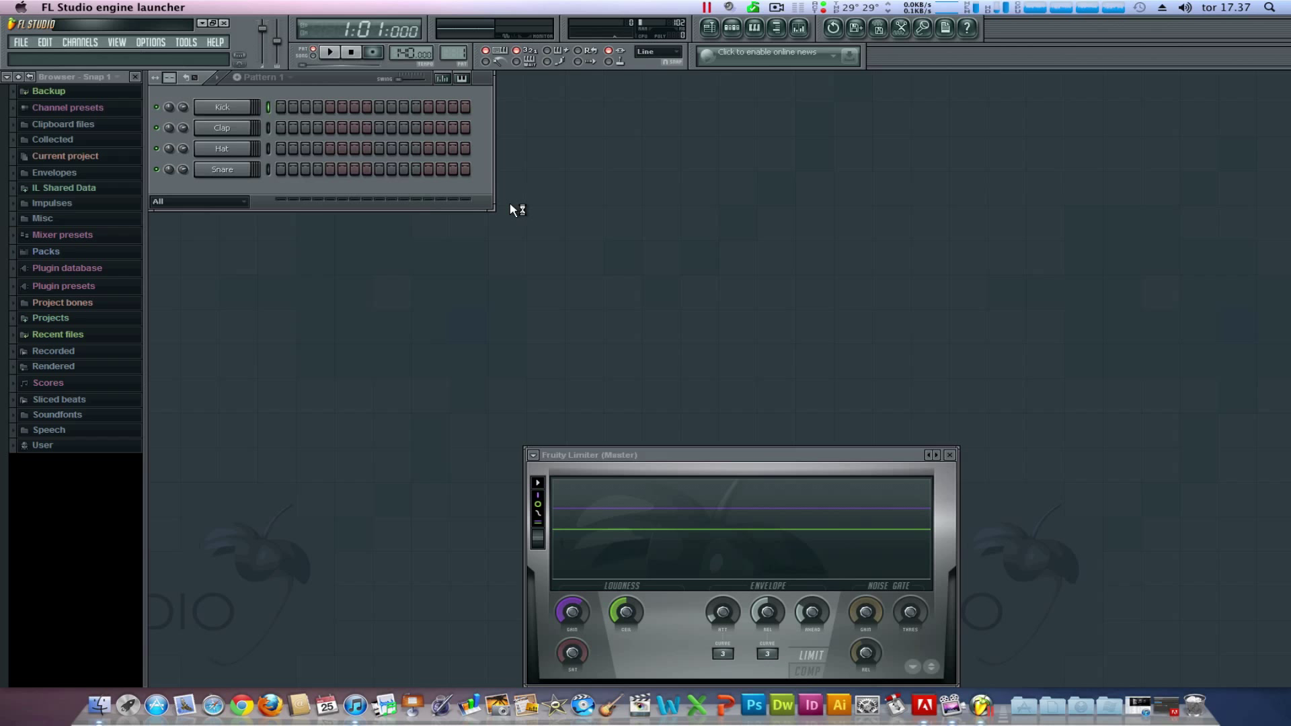
pyautogui.rightClick(253, 107)
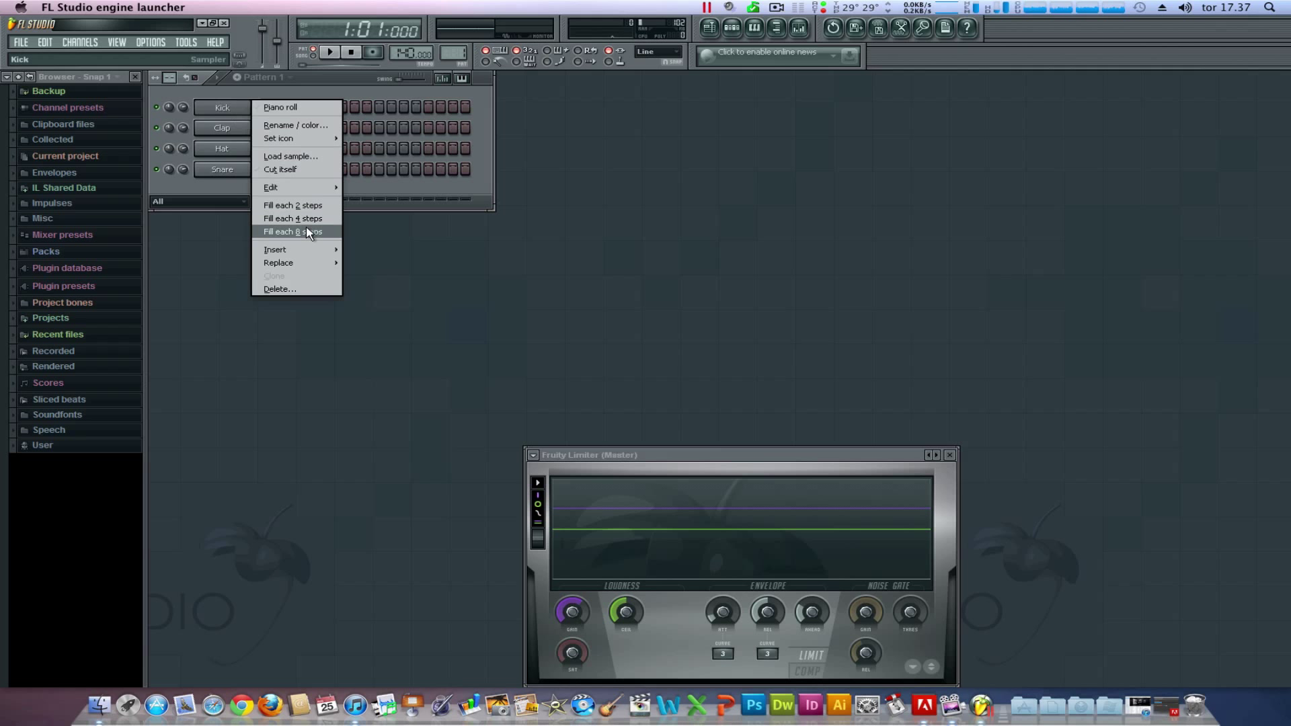
pyautogui.click(310, 231)
pyautogui.rightClick(235, 129)
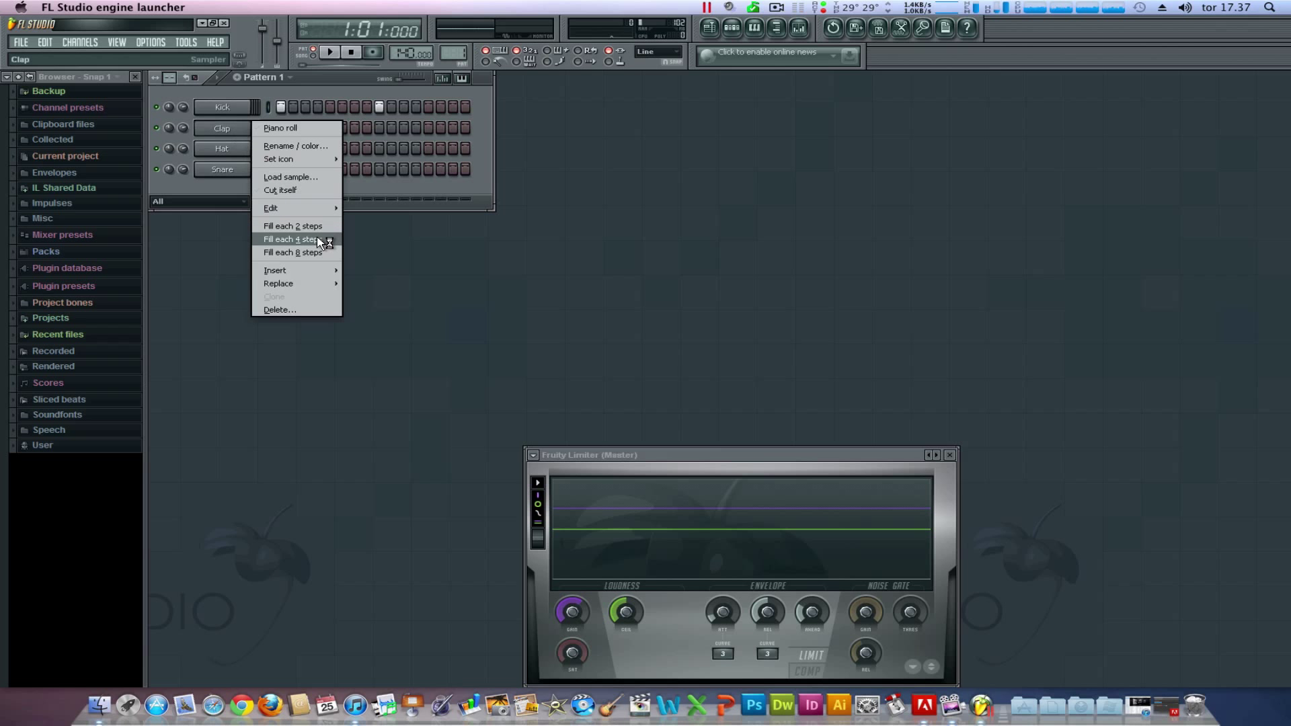
pyautogui.click(296, 239)
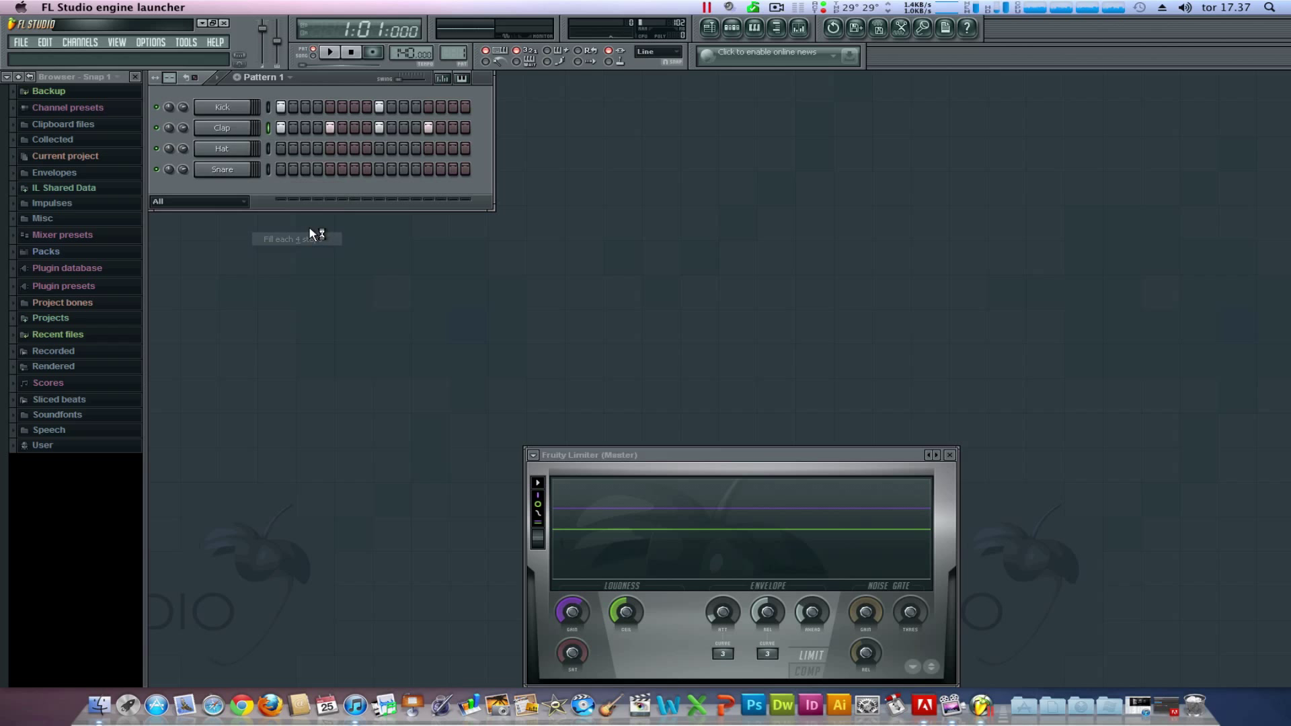
pyautogui.rightClick(235, 168)
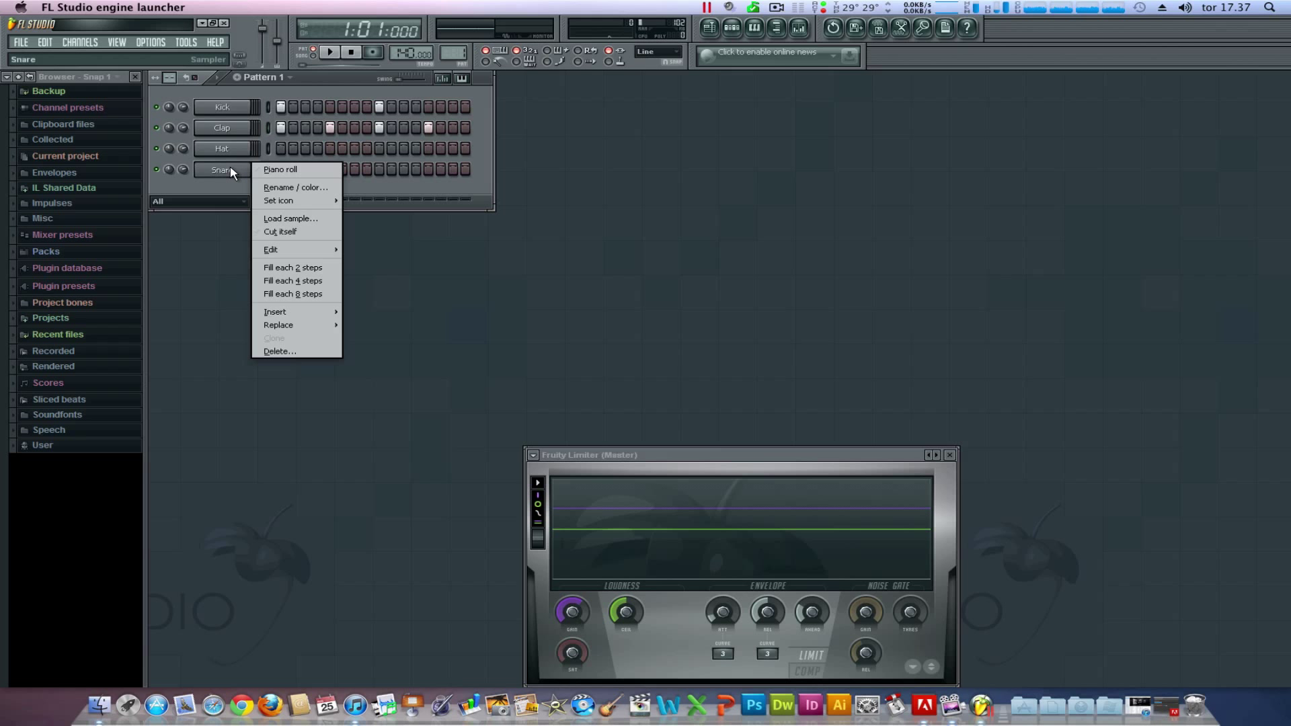
pyautogui.click(316, 280)
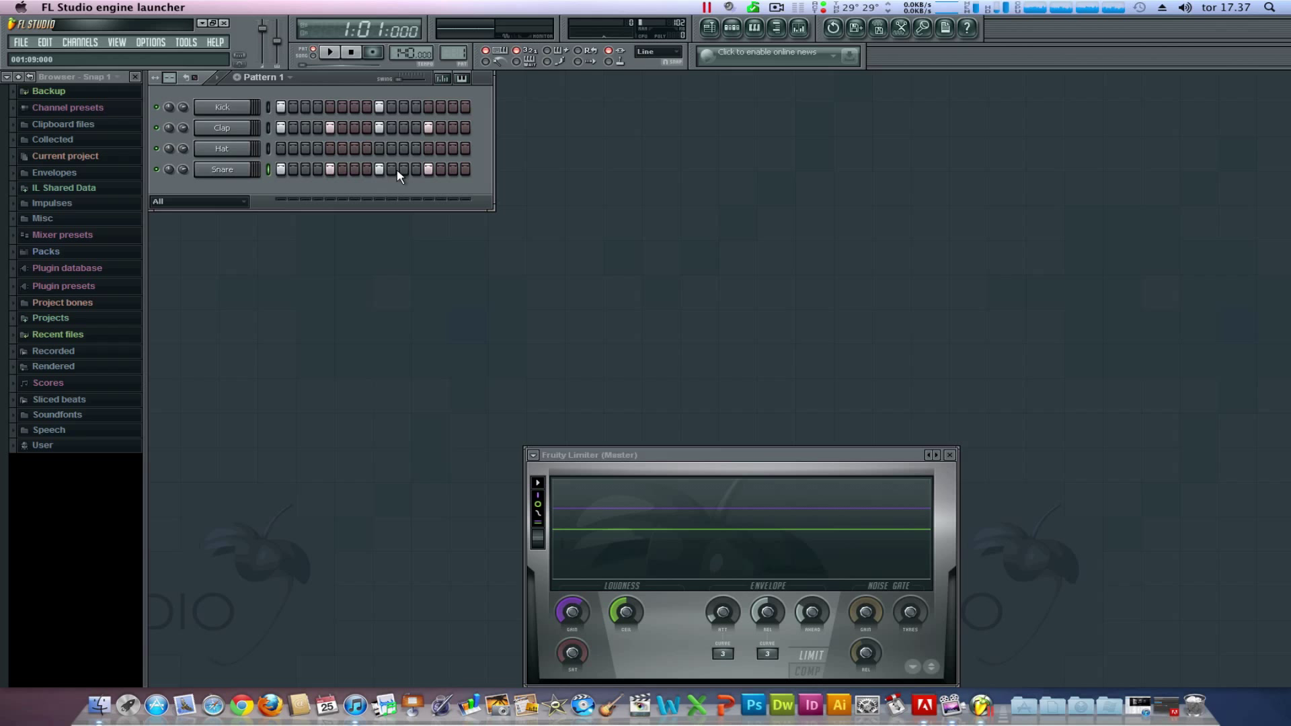
# - Remove the Snare hit on step 5, fill Hat every 2 steps, and play the beat
pyautogui.click(330, 170)
pyautogui.click(335, 52)
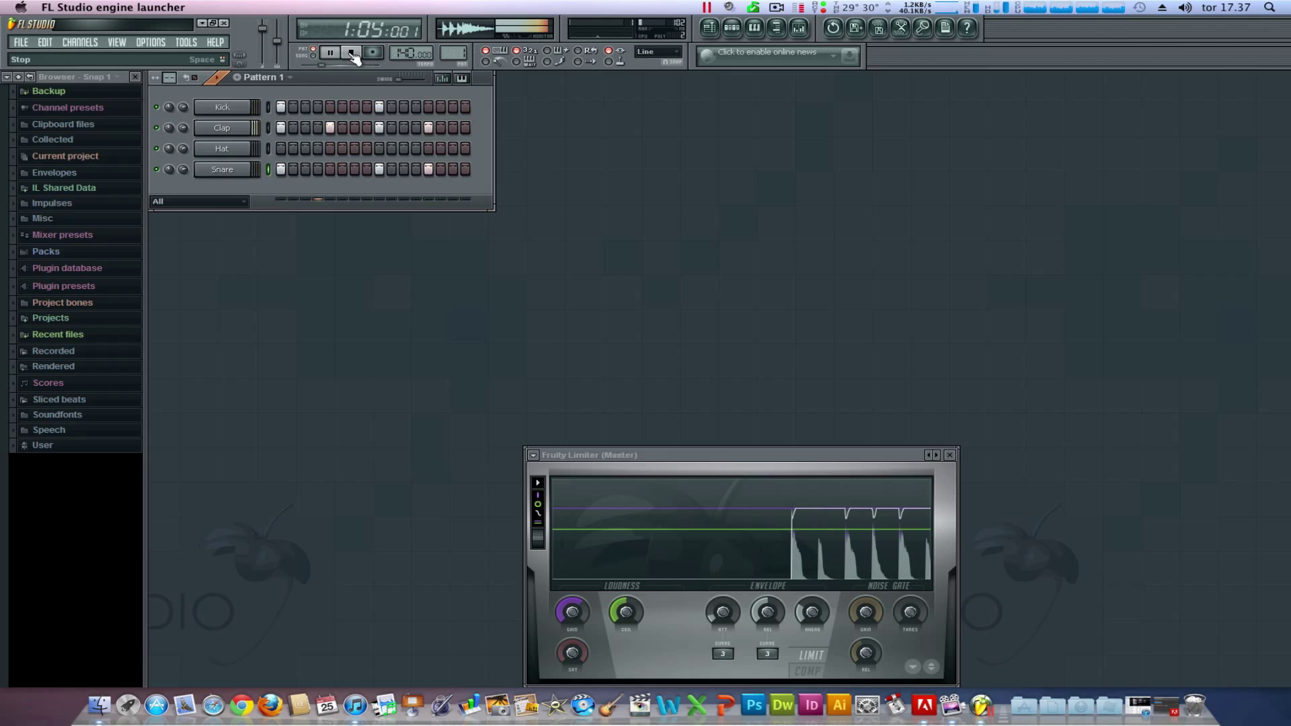
pyautogui.rightClick(252, 145)
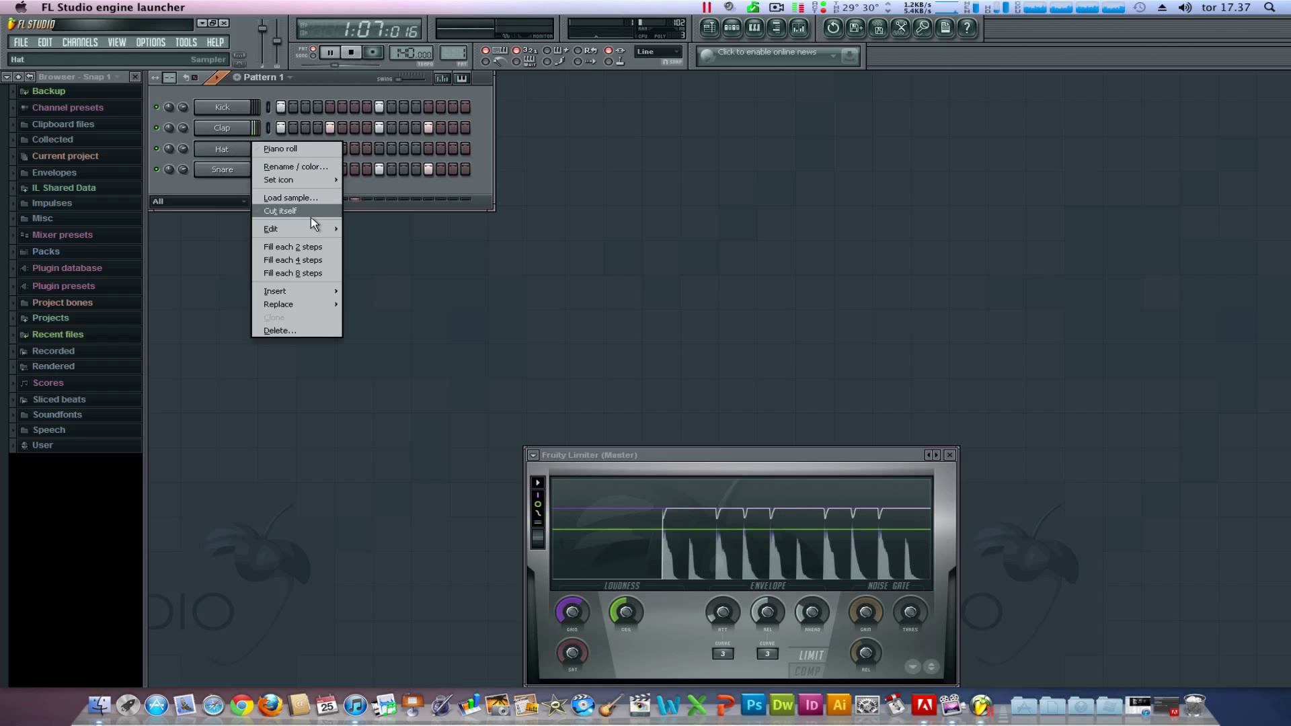
pyautogui.click(286, 247)
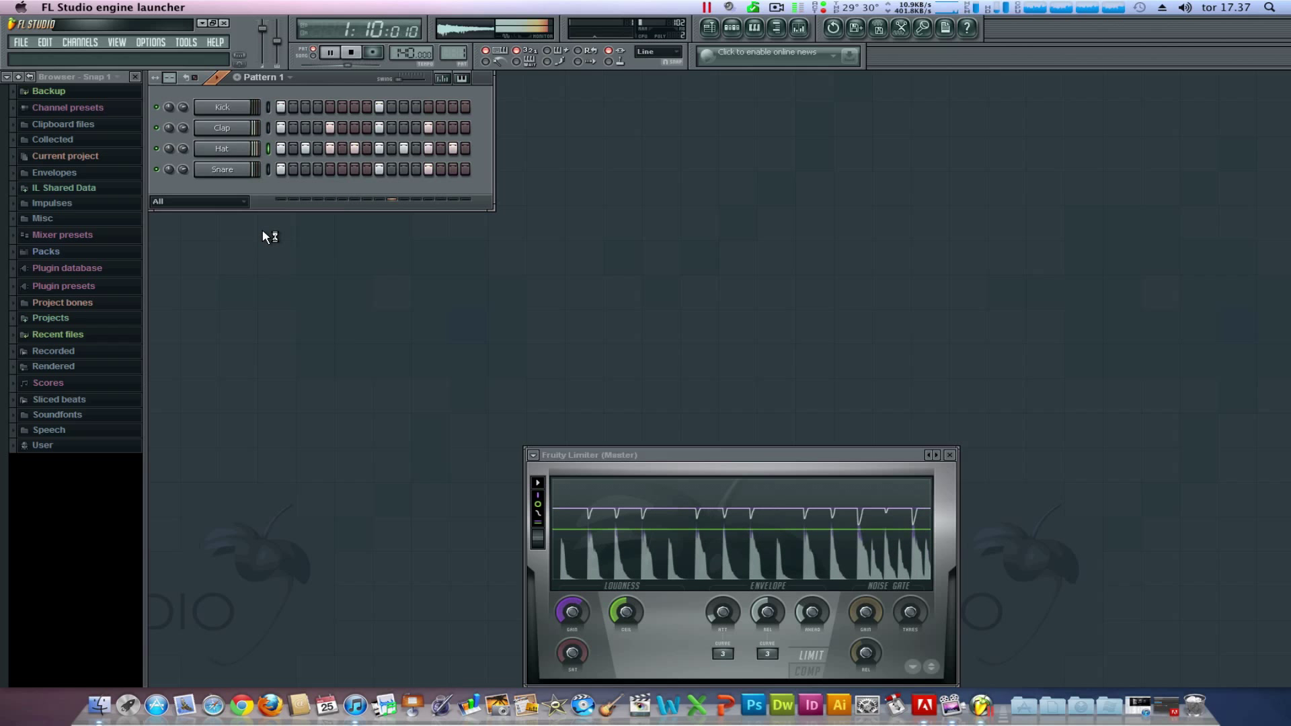
pyautogui.click(352, 53)
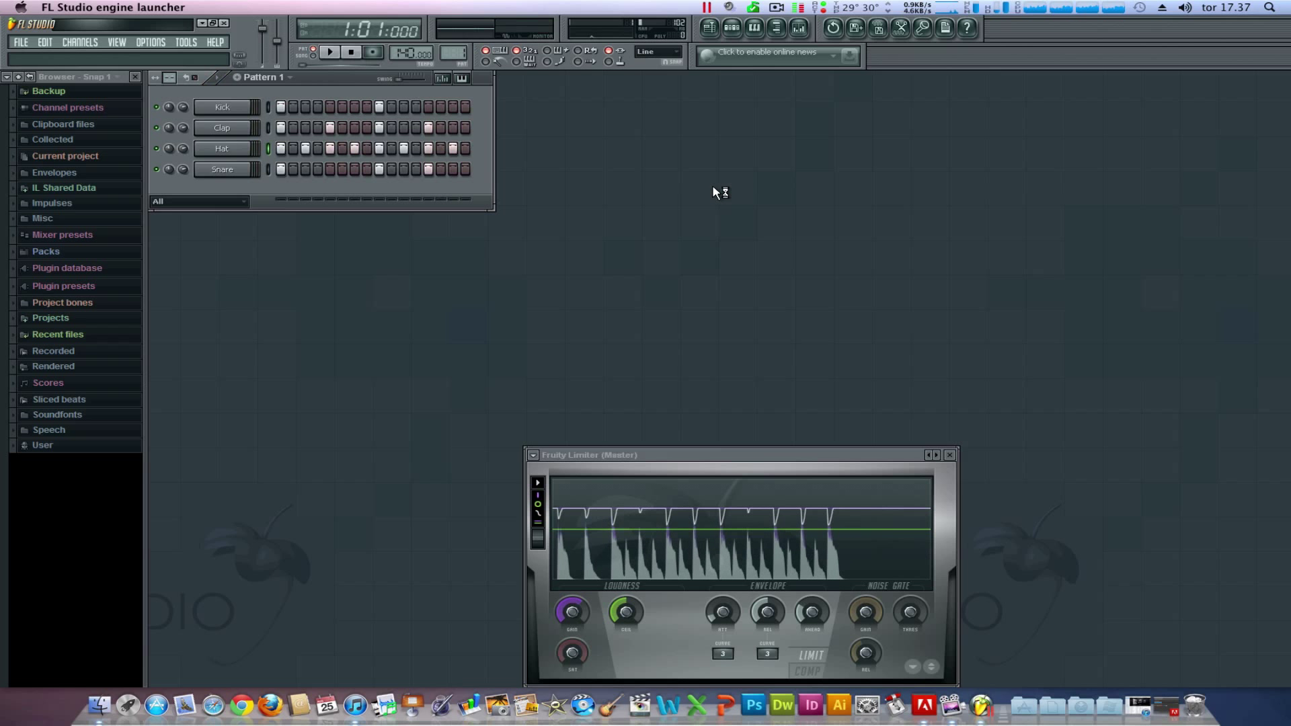